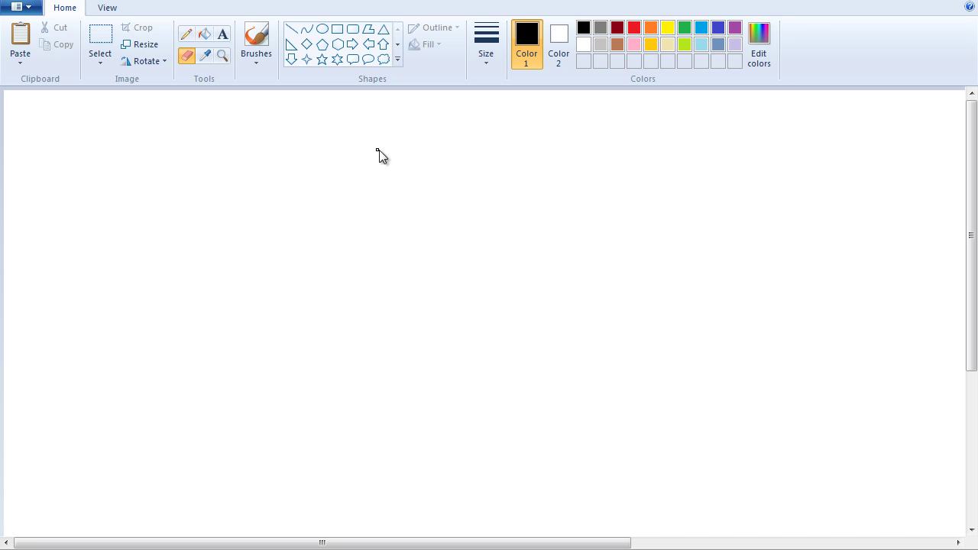
Step: Draw a 1px black rectangle-tool square outline left of the canvas centre
left_click(339, 35)
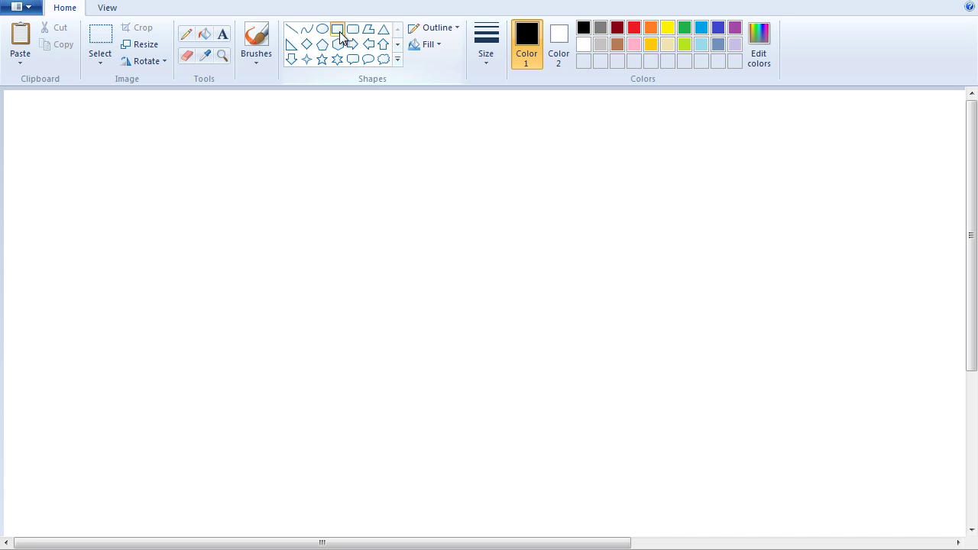
left_click(494, 58)
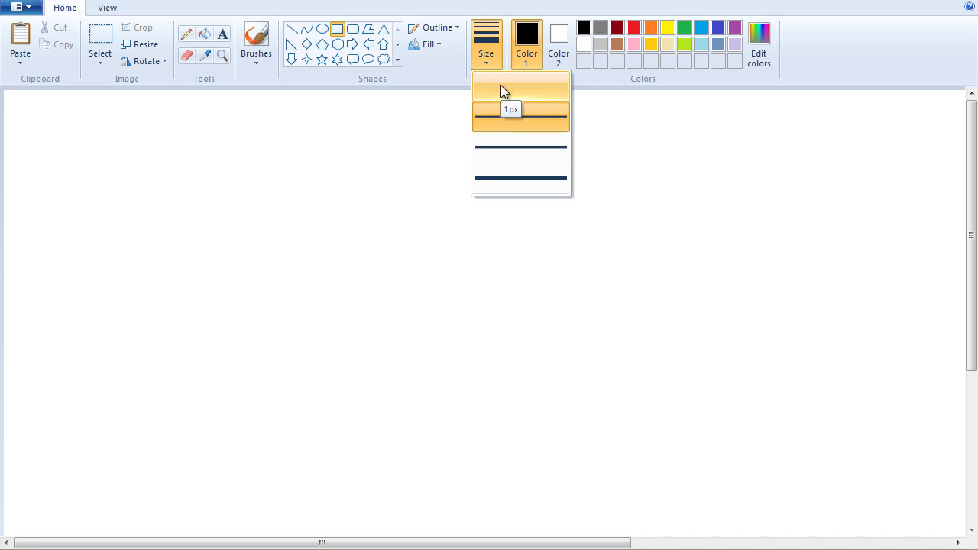
left_click(501, 87)
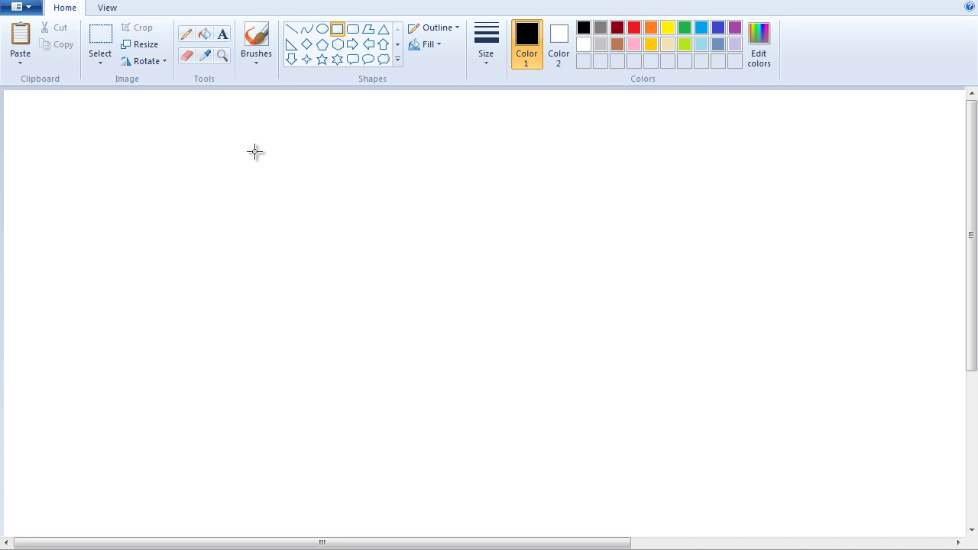
left_click_drag(255, 152, 463, 312)
left_click(516, 189)
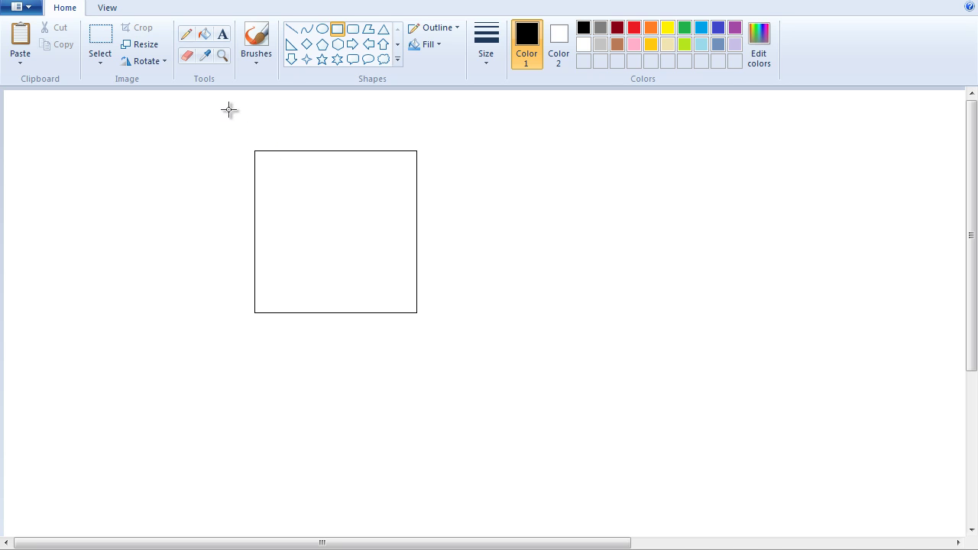
Step: Draw a 3px line from the square's top-left corner partway inward, then undo the last stroke
left_click(296, 34)
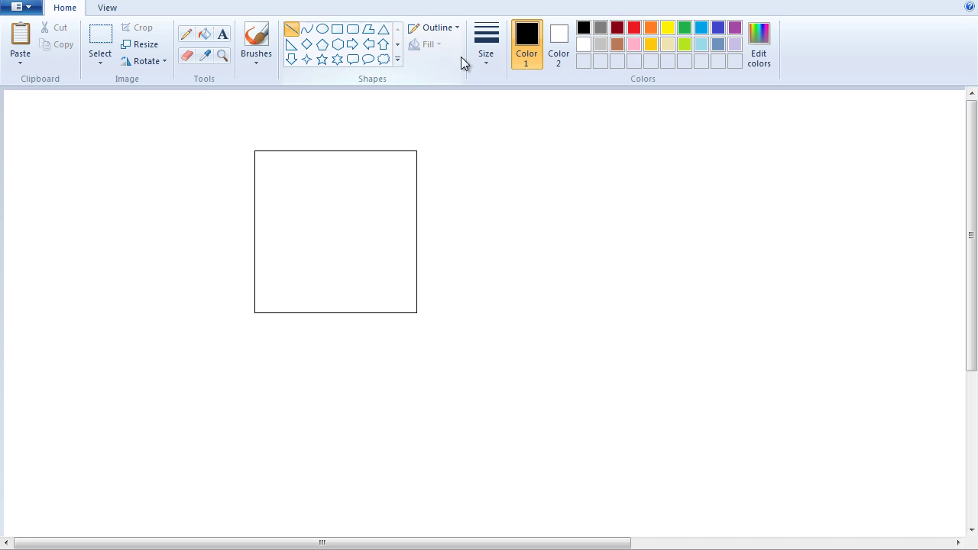
left_click(489, 61)
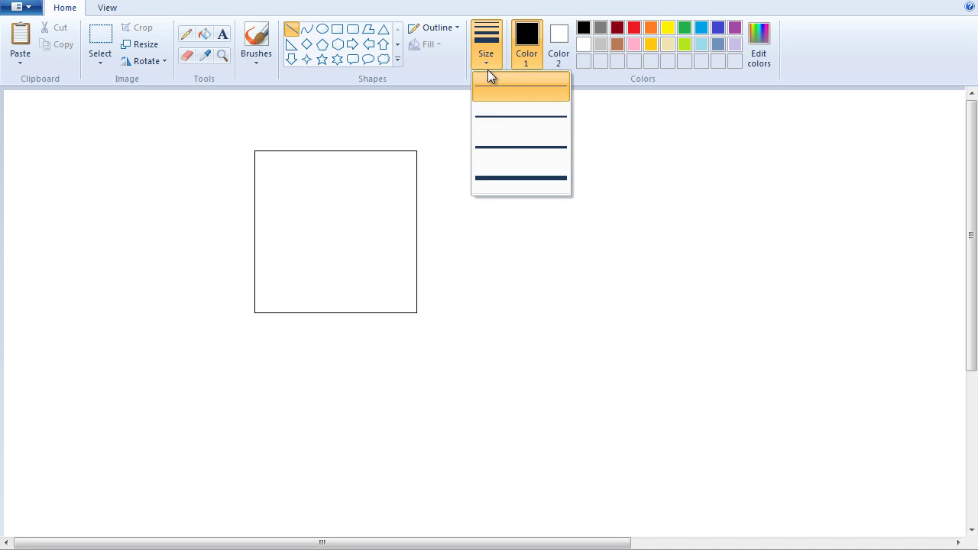
left_click(506, 120)
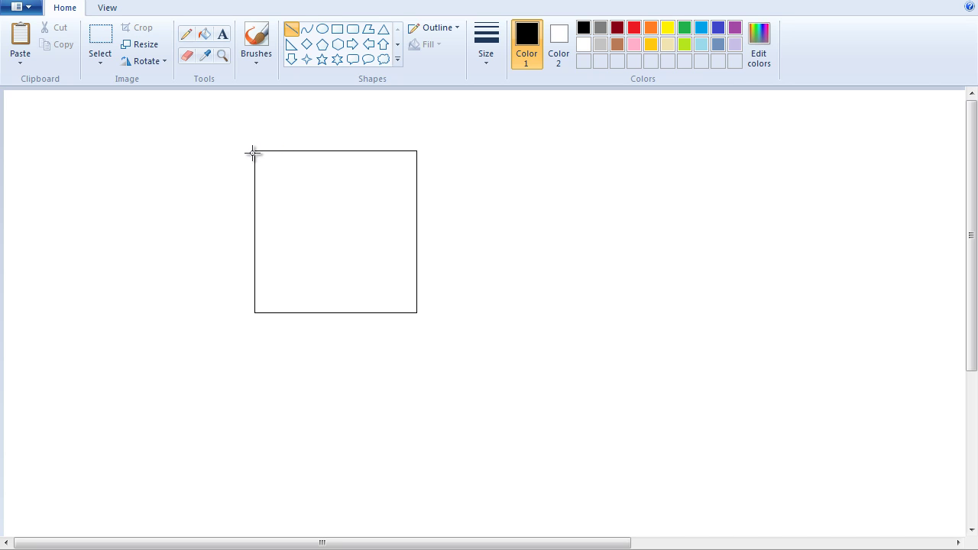
left_click_drag(255, 152, 314, 218)
mouse_move(314, 218)
left_mouse_down()
mouse_move(315, 190)
mouse_move(301, 234)
mouse_move(314, 221)
mouse_move(356, 231)
mouse_move(323, 226)
mouse_move(301, 250)
mouse_move(297, 240)
mouse_move(308, 232)
mouse_move(313, 239)
mouse_move(308, 229)
mouse_move(319, 223)
left_mouse_up()
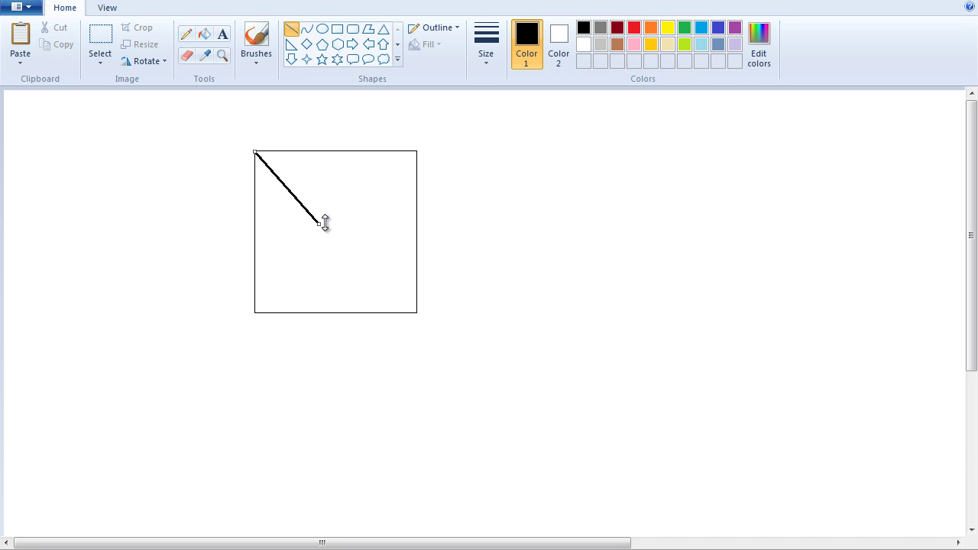
left_click(243, 221)
key("ctrl+z")
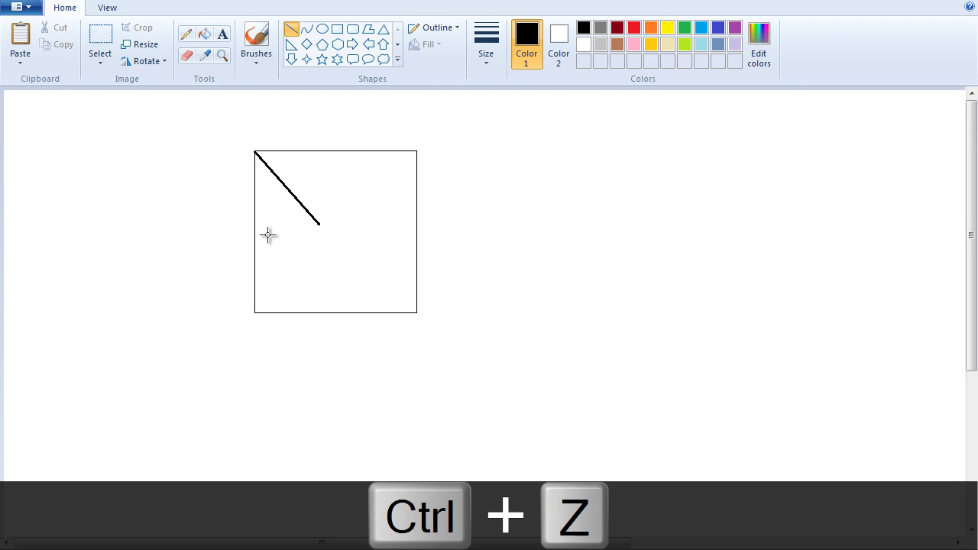
Step: Draw a thick zigzag down the left side to the square's bottom-left corner
left_click_drag(316, 224, 318, 223)
left_click_drag(319, 223, 278, 248)
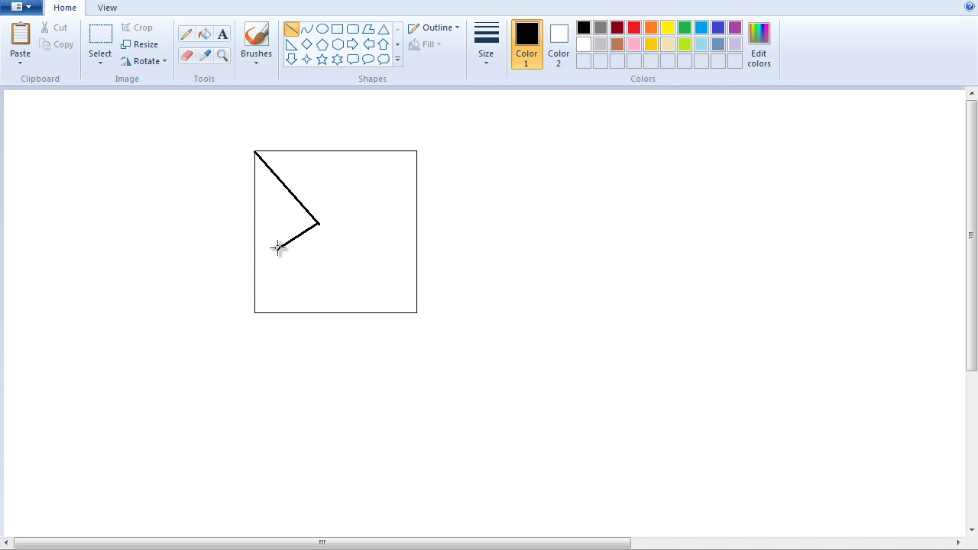
left_click_drag(278, 248, 321, 284)
left_click(339, 282)
left_click_drag(322, 284, 254, 314)
left_click(340, 311)
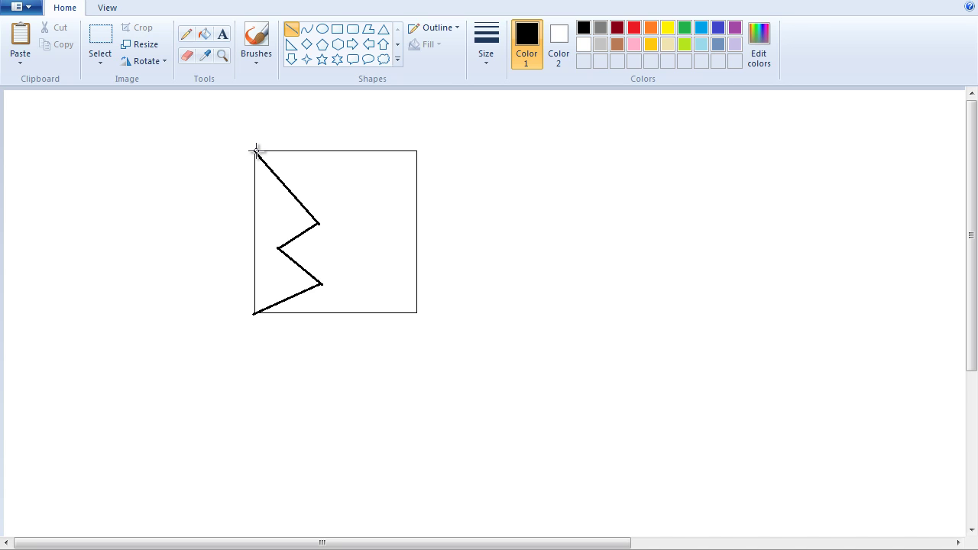
Step: Draw a thick zigzag across the top from the top-left to the top-right corner
left_click_drag(256, 152, 384, 208)
left_click_drag(386, 208, 361, 177)
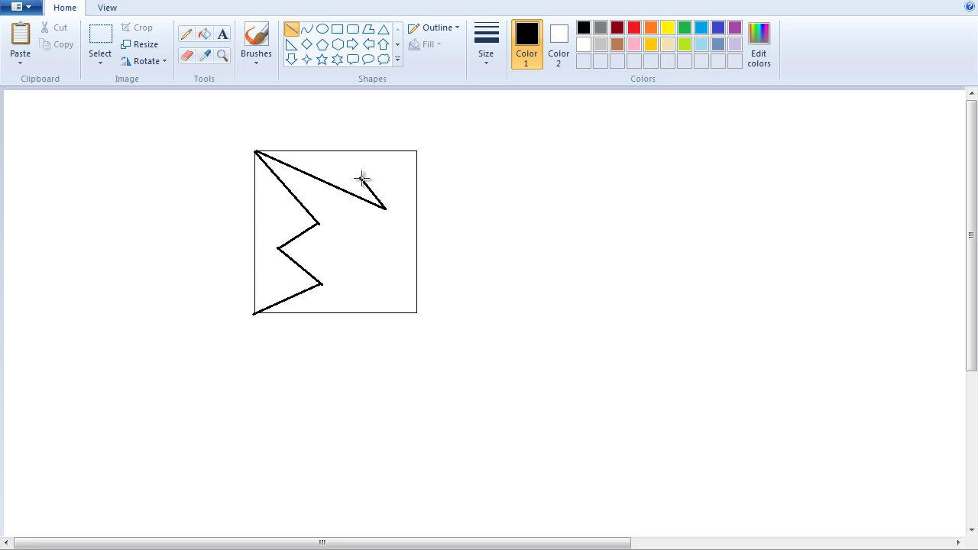
left_click_drag(362, 178, 417, 151)
Step: Turn on rectangular, transparent selection and box the top band holding the top zigzag
left_click(104, 42)
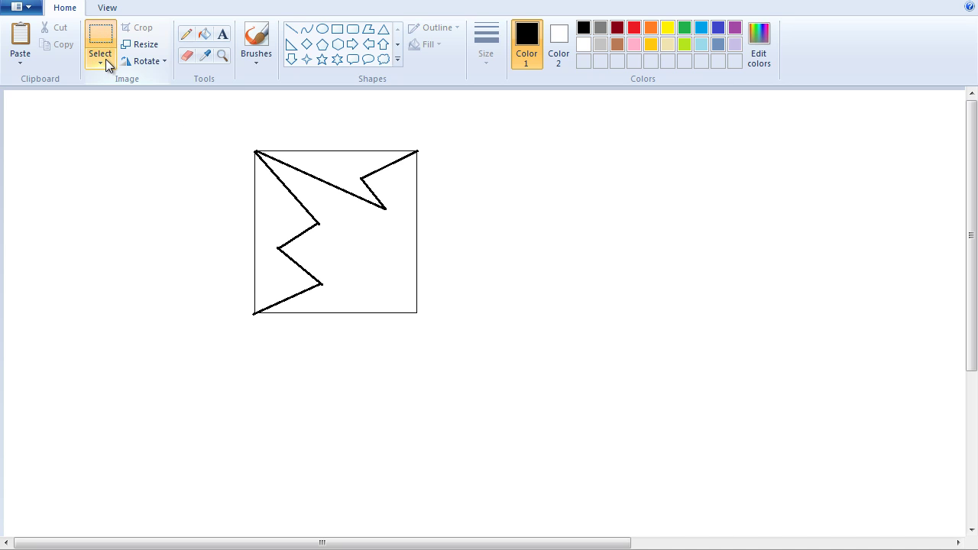
left_click(105, 59)
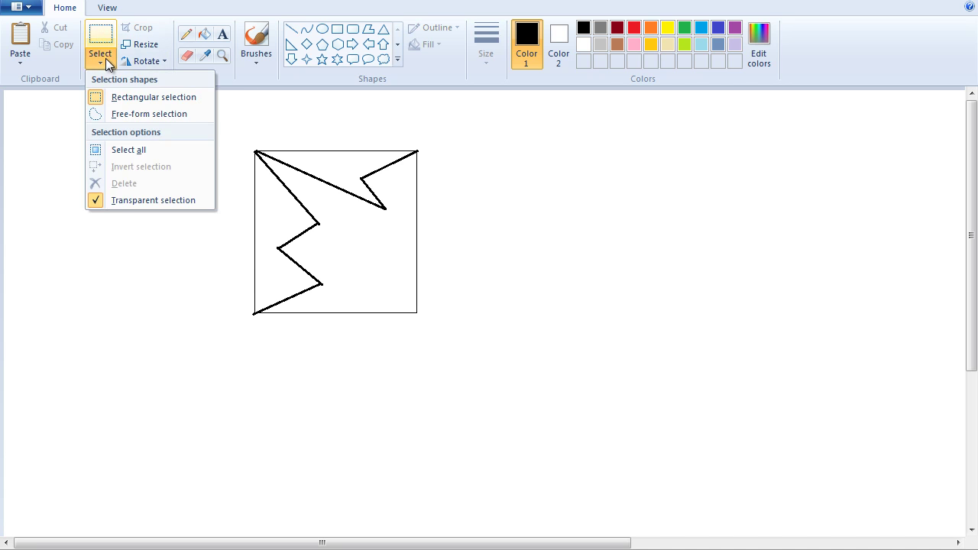
left_click(126, 98)
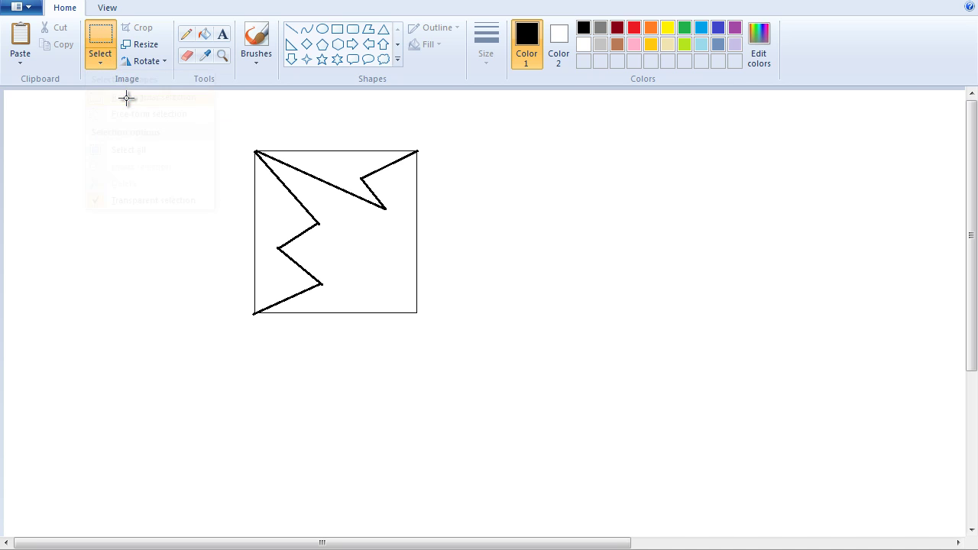
left_click(104, 58)
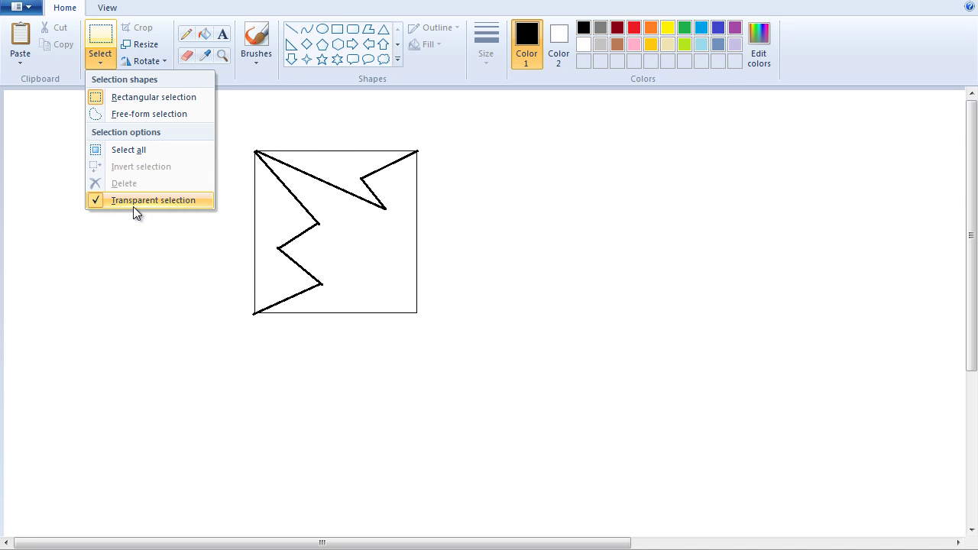
left_click(94, 42)
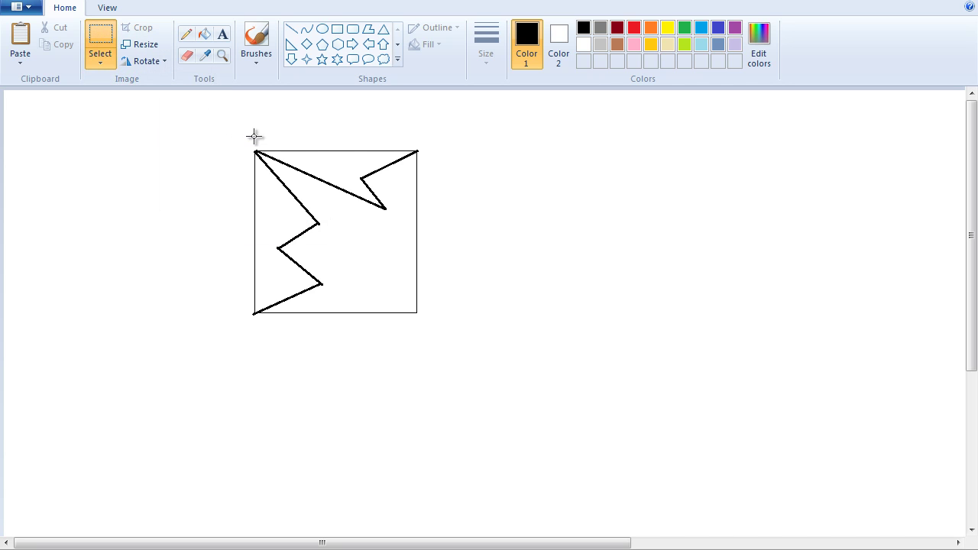
left_click_drag(249, 138, 425, 215)
left_click_drag(424, 215, 424, 214)
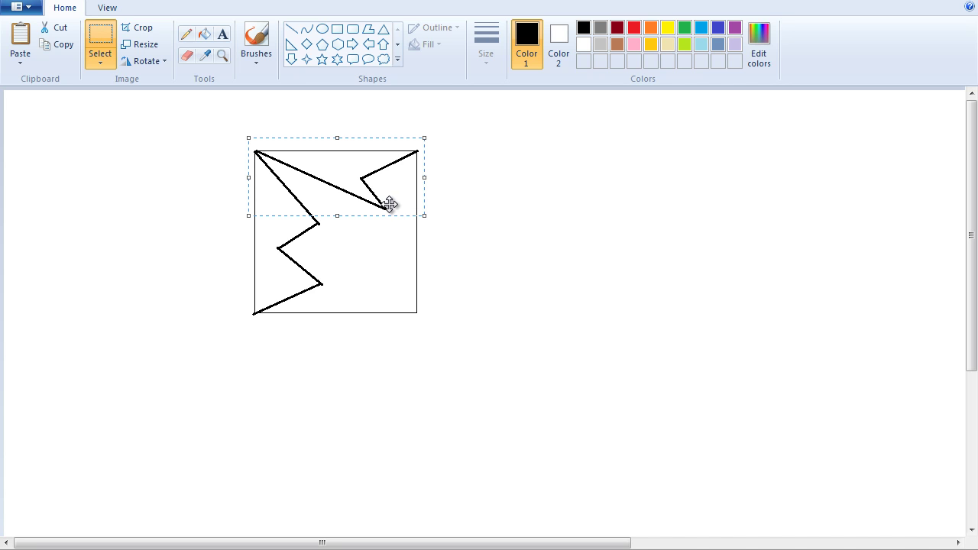
Step: Copy the top zigzag band and place the copy along the square's bottom edge
key("ctrl+c")
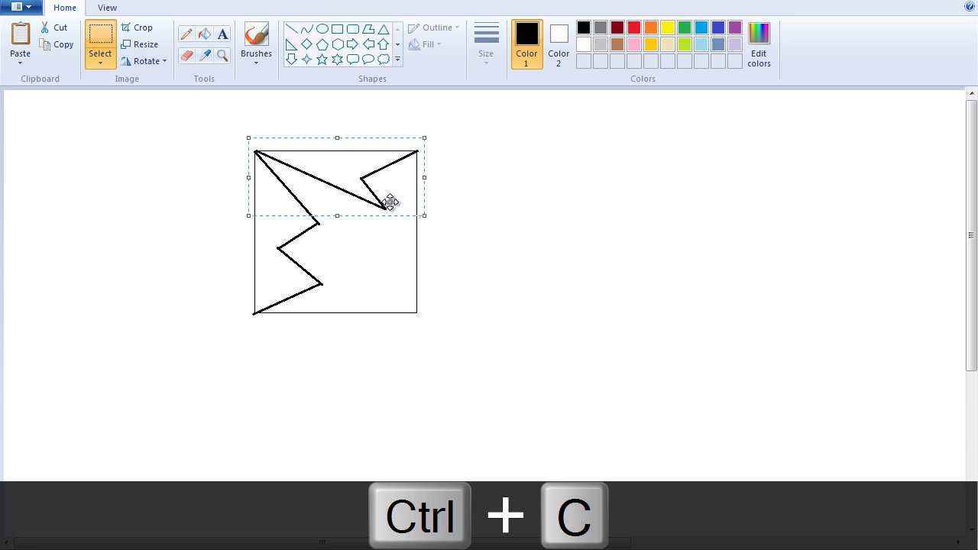
key("ctrl+v")
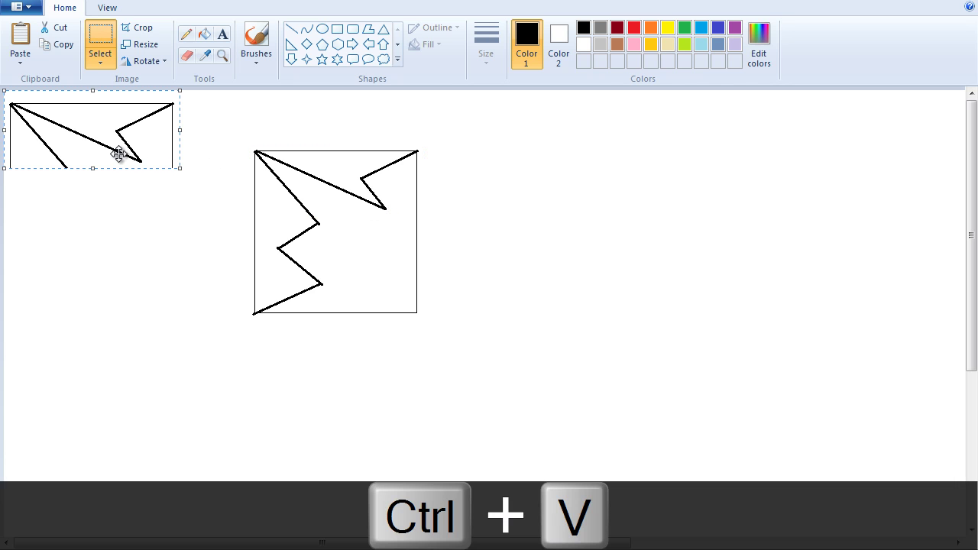
mouse_move(114, 135)
left_mouse_down()
mouse_move(360, 179)
mouse_move(346, 250)
mouse_move(366, 345)
mouse_move(358, 343)
left_mouse_up()
left_click(258, 322)
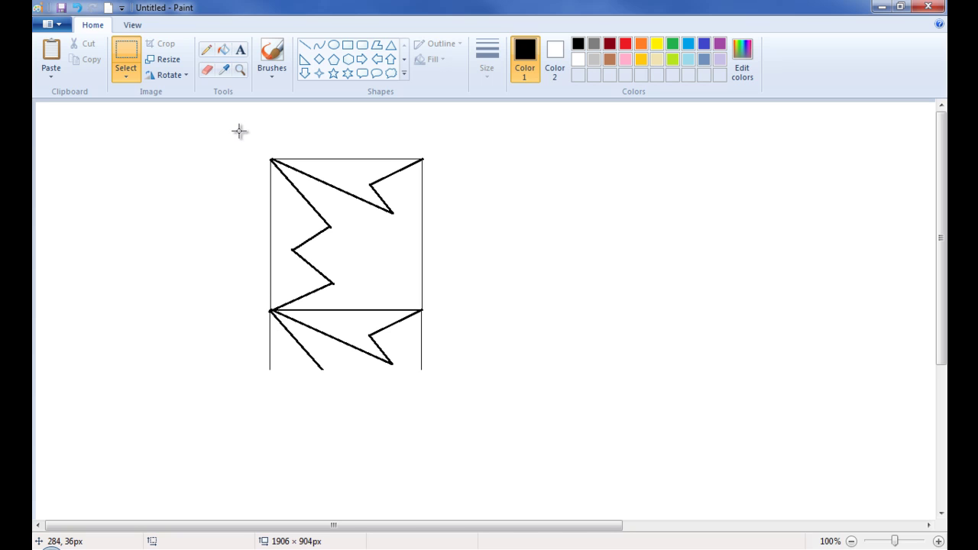
Step: Select the left zigzag band, copy it, and move the copy onto the right edge
left_click_drag(231, 139, 341, 318)
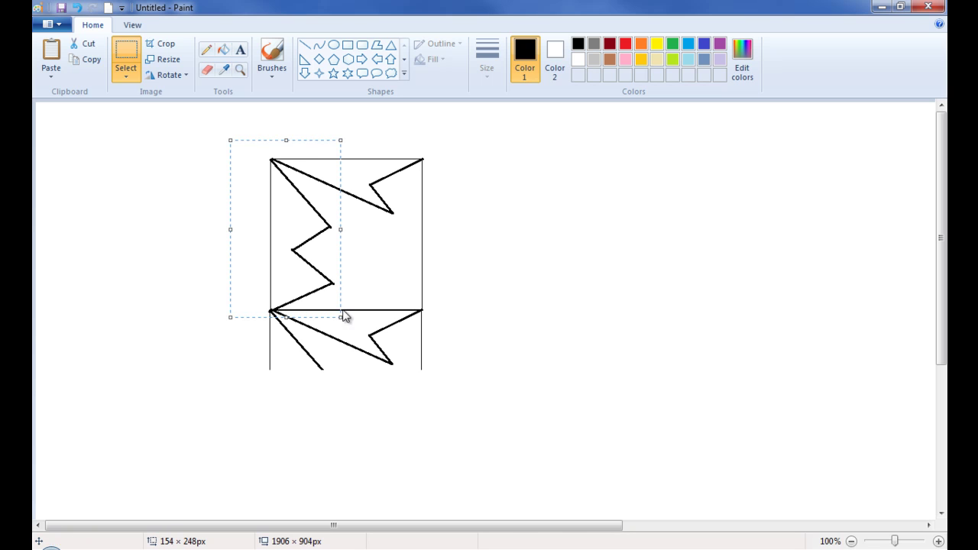
key("ctrl+c")
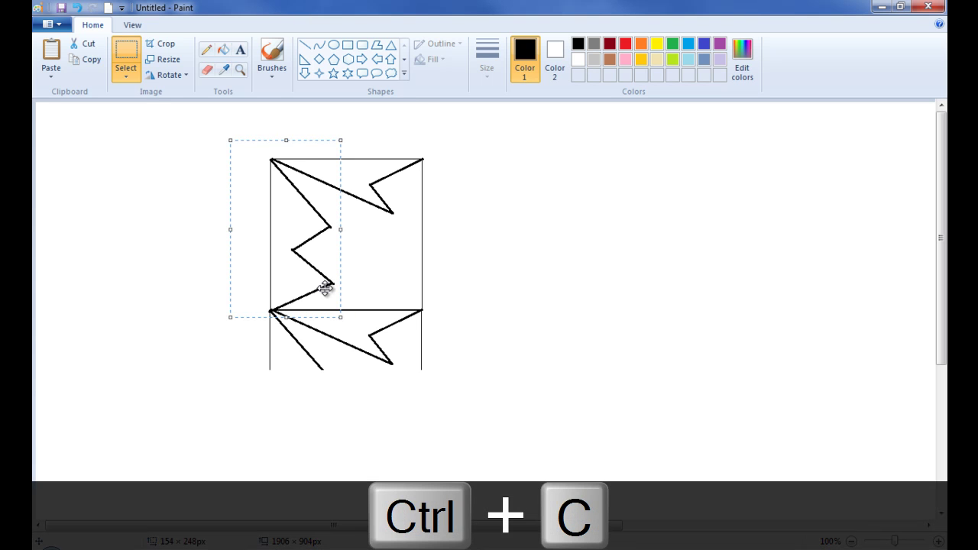
key("ctrl+v")
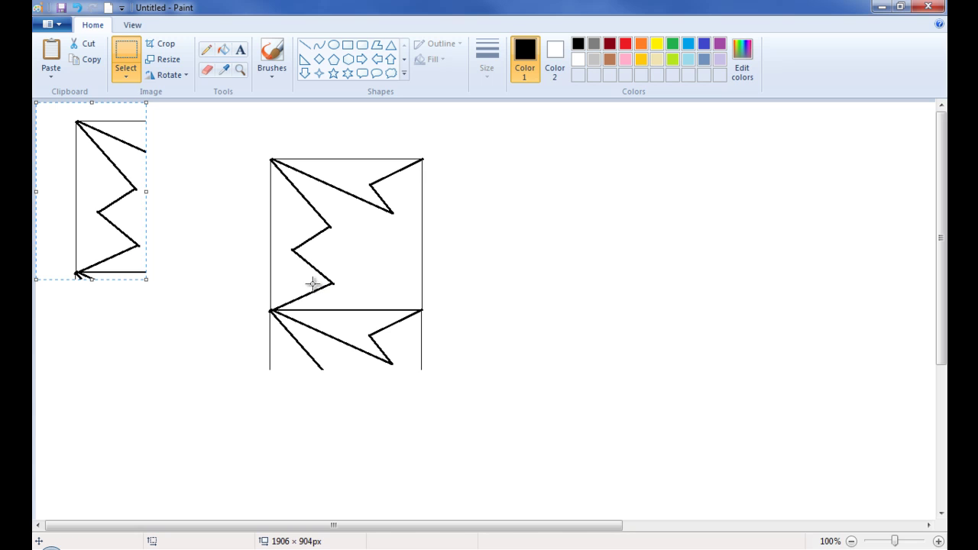
left_click_drag(105, 204, 448, 237)
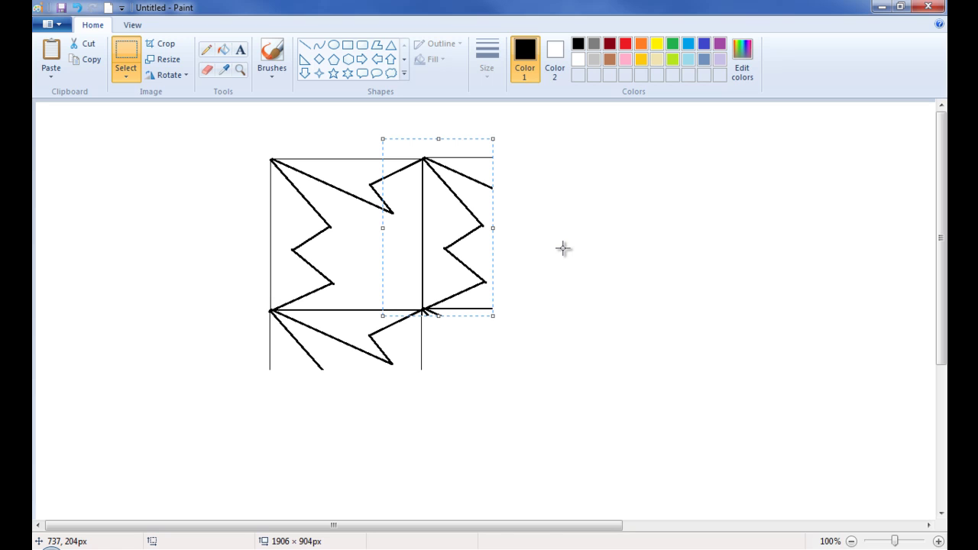
Step: With the largest eraser size, erase the square's straight left side
left_click(205, 72)
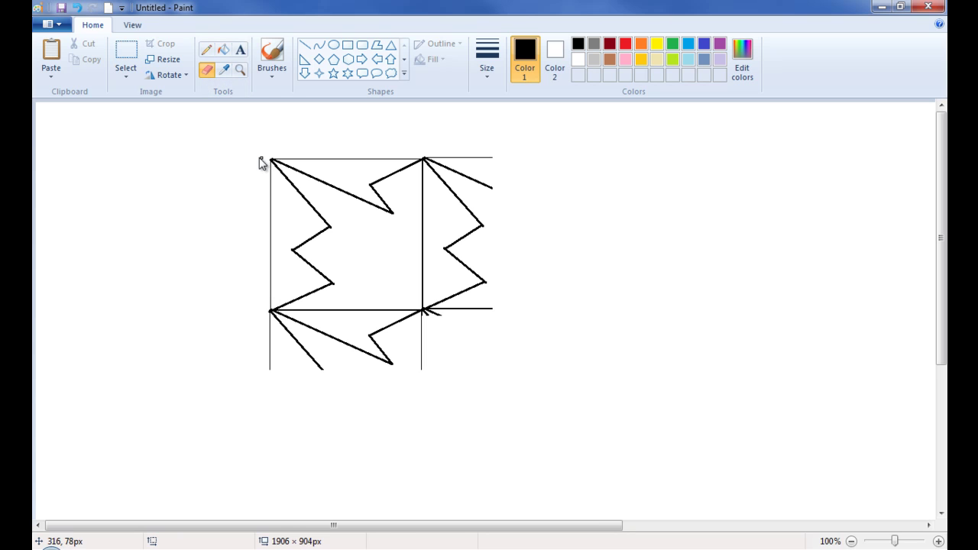
left_click(479, 73)
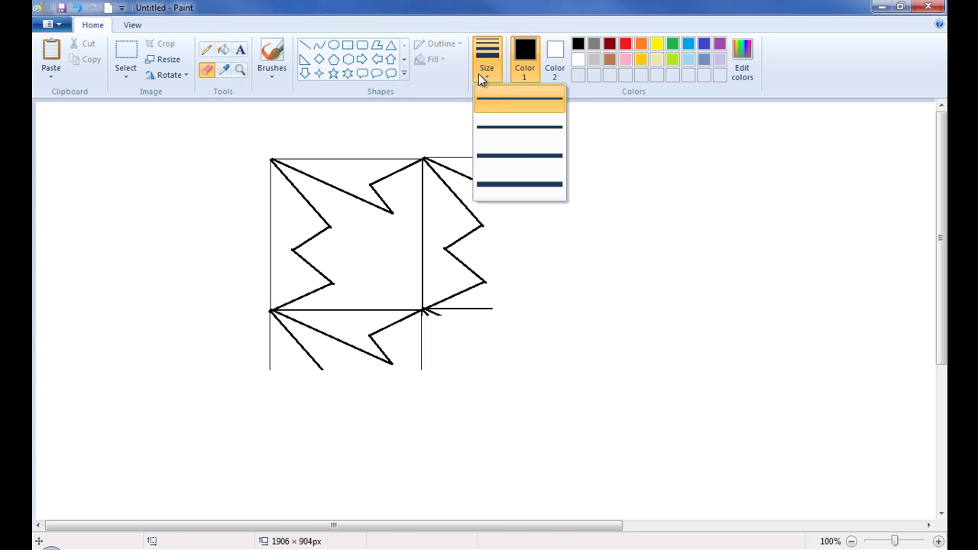
left_click(512, 154)
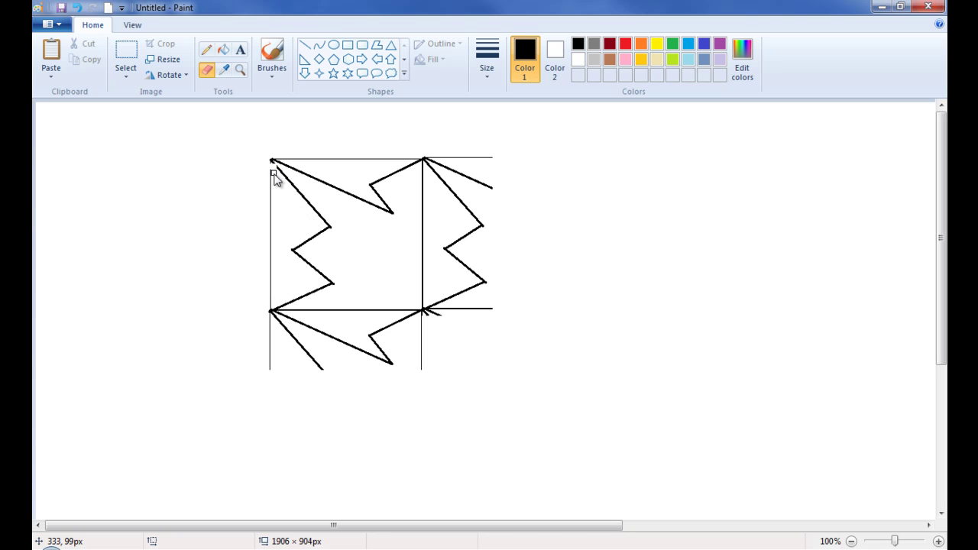
left_click_drag(272, 173, 270, 303)
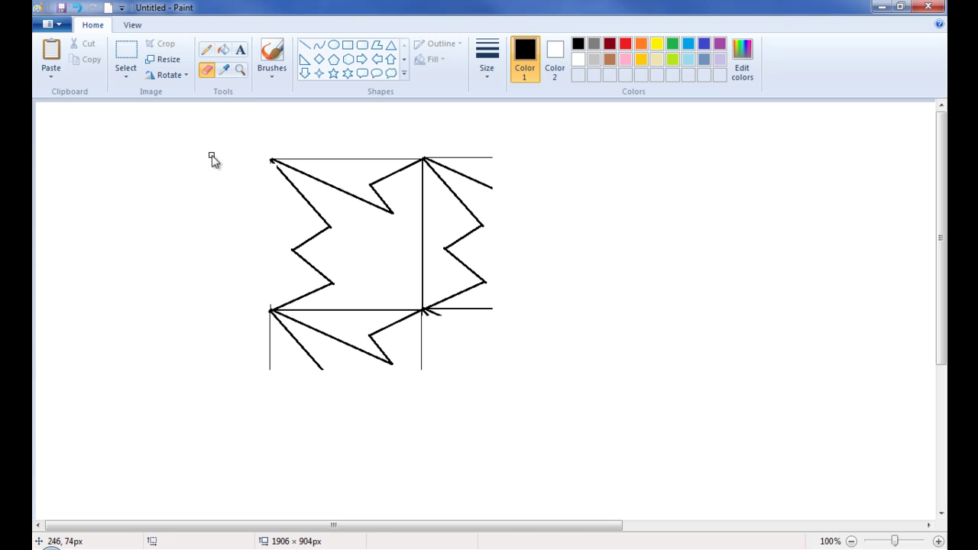
Step: Zoom the tile to 200% with the Magnifier and erase the straight top edge
left_click(242, 72)
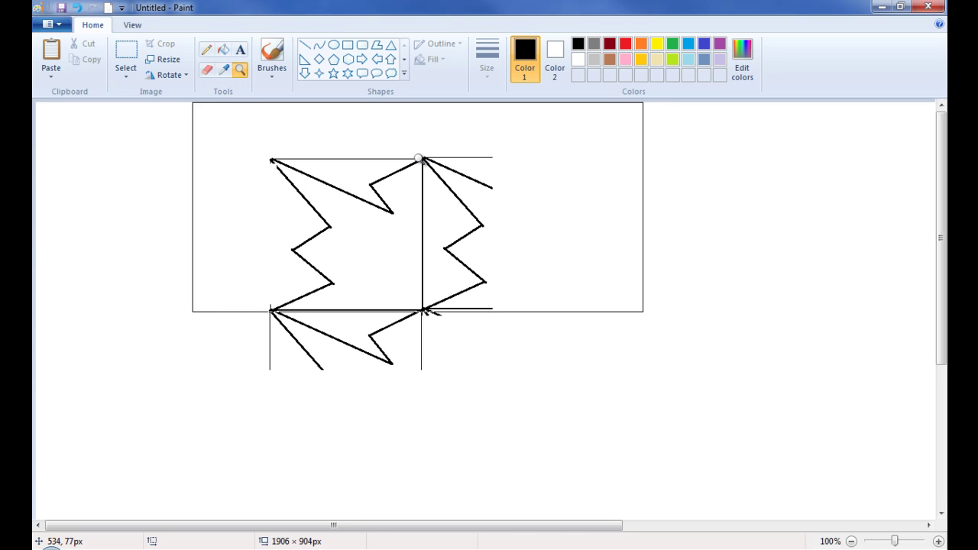
left_click(412, 147)
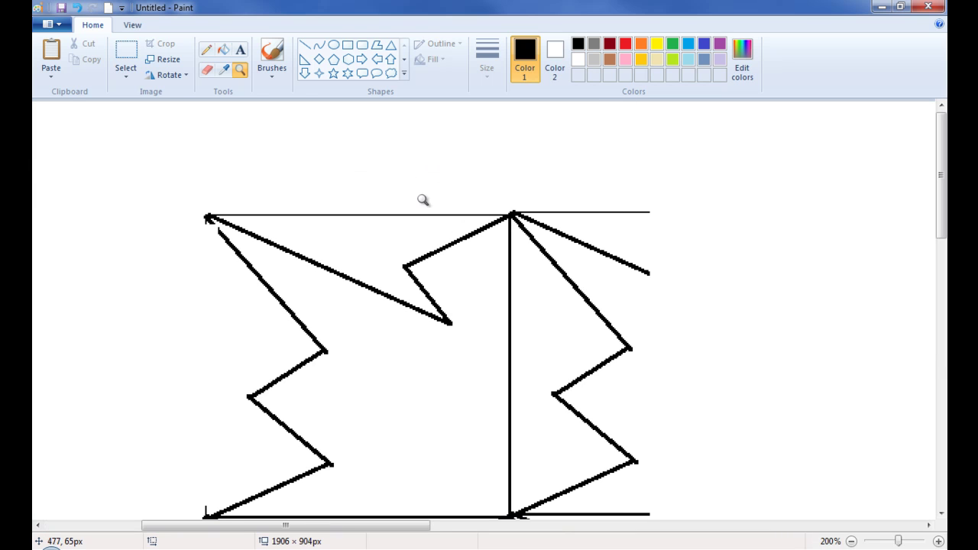
left_click(206, 71)
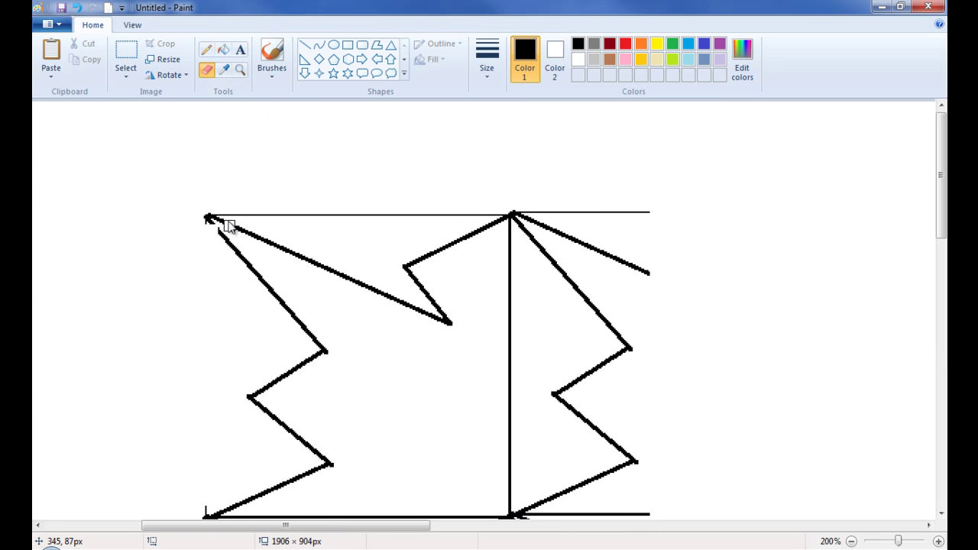
mouse_move(221, 211)
left_mouse_down()
mouse_move(295, 221)
mouse_move(495, 212)
left_mouse_up()
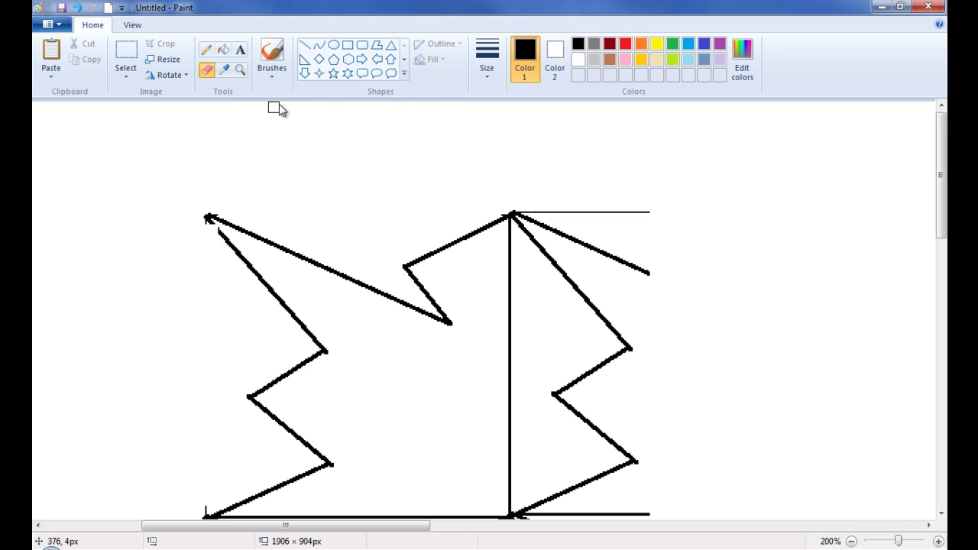
Step: Draw a short medium-thickness line closing the gap at the top-left corner
left_click(304, 45)
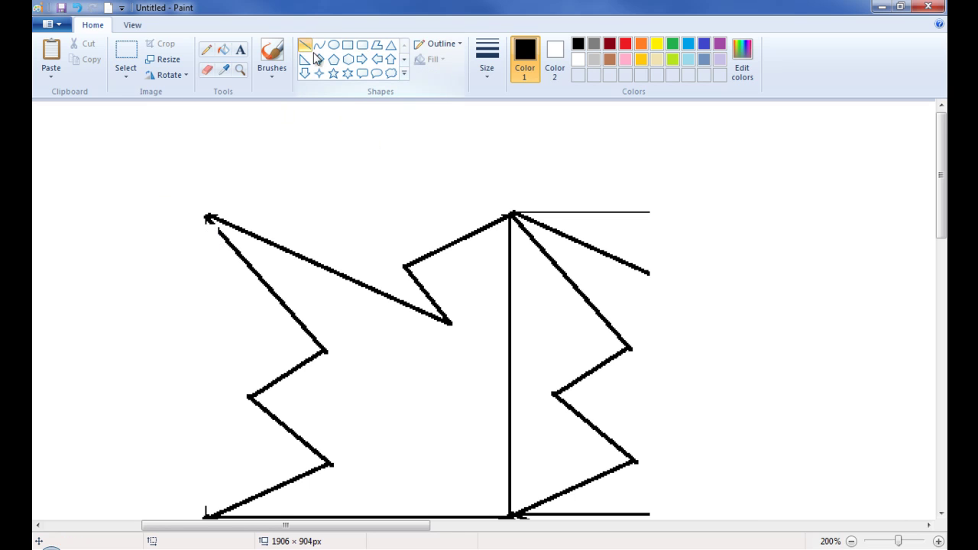
left_click(486, 58)
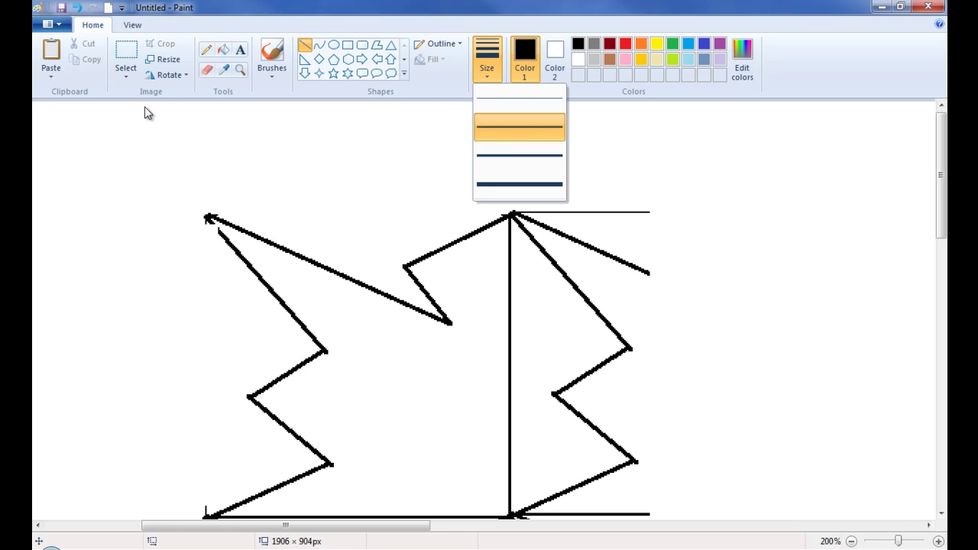
left_click(487, 127)
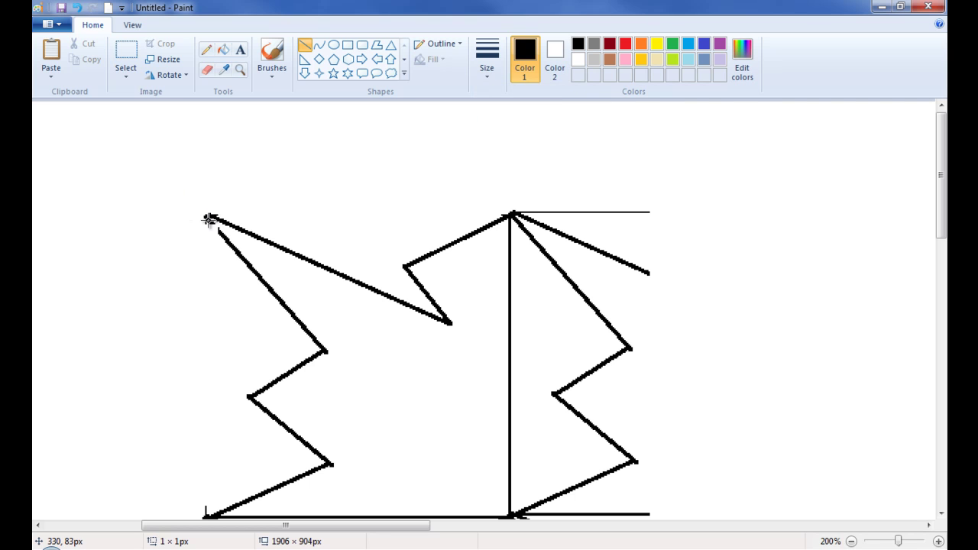
left_click_drag(209, 220, 223, 235)
left_click(275, 218)
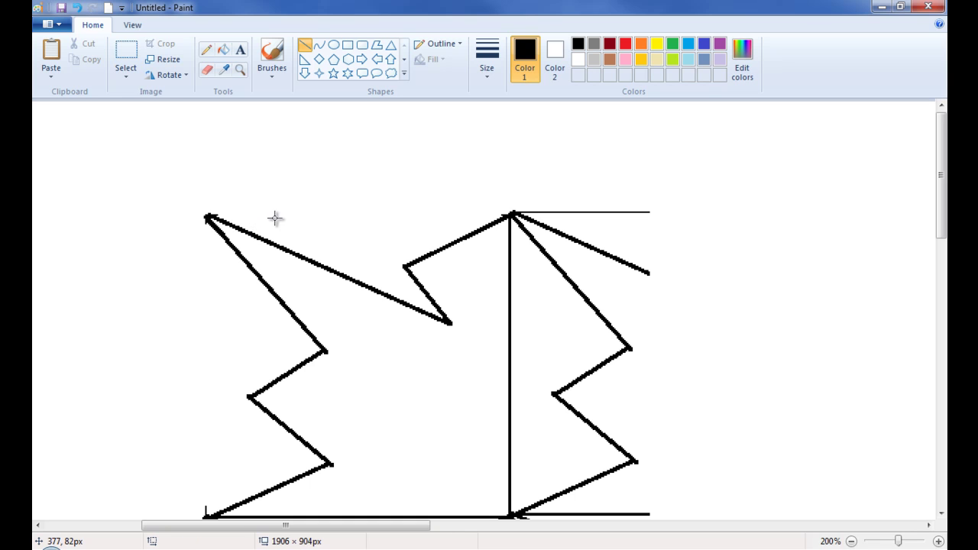